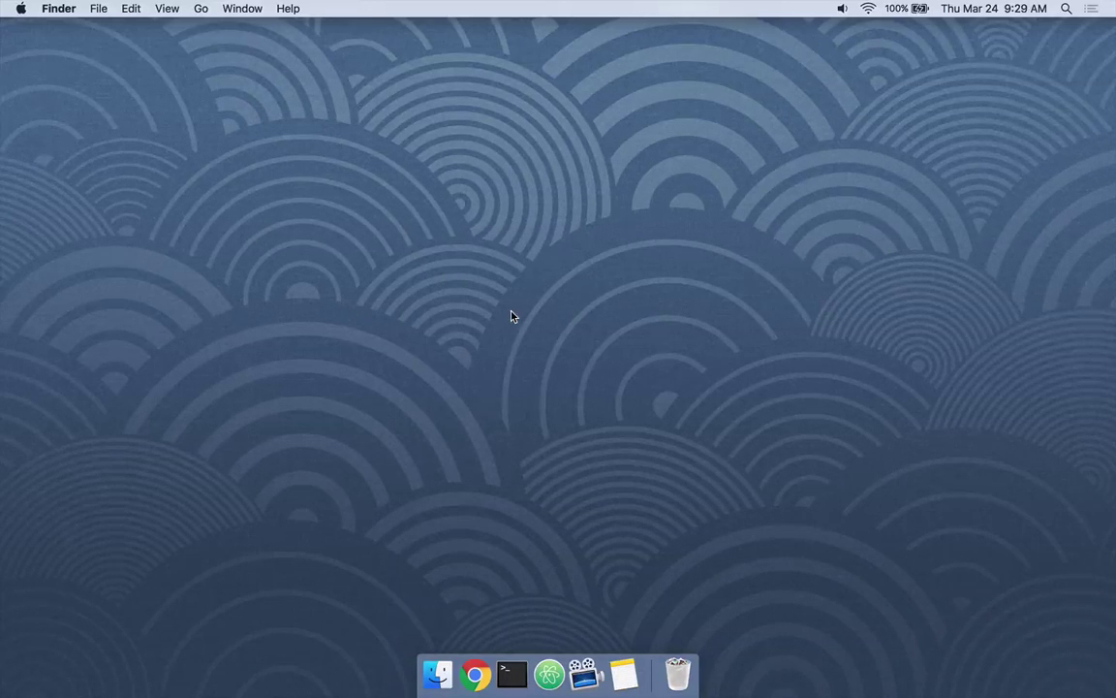
# Find Activity Monitor among the installed applications and launch it
pyautogui.press('F4')
pyautogui.write('ac')
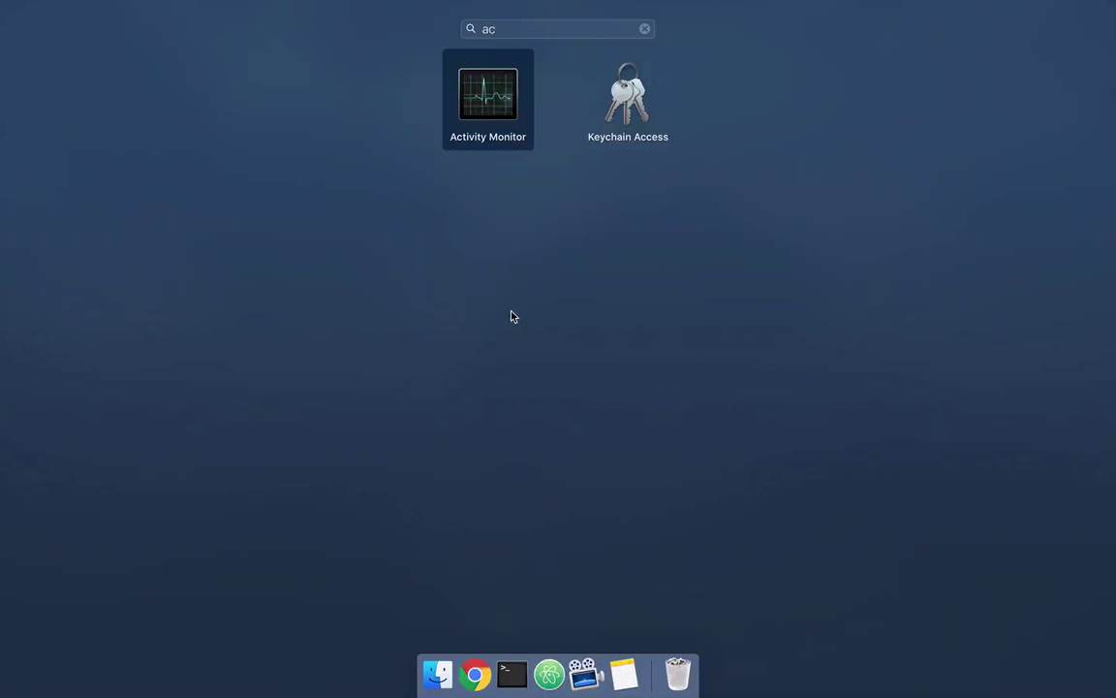
pyautogui.write('t')
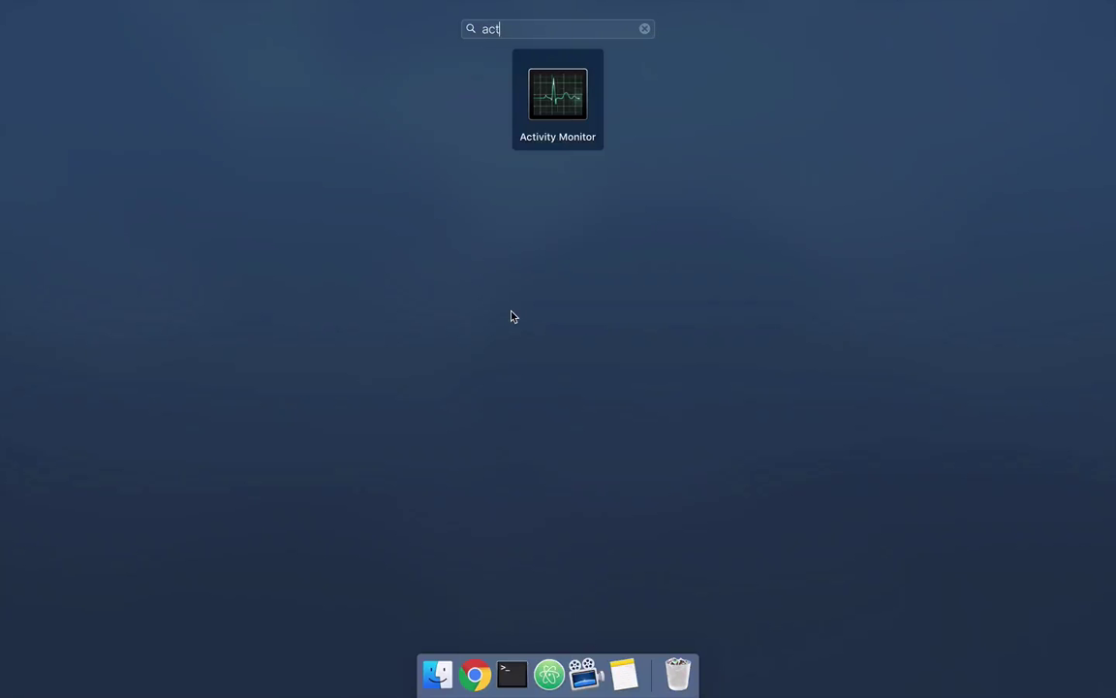
pyautogui.press('Return')
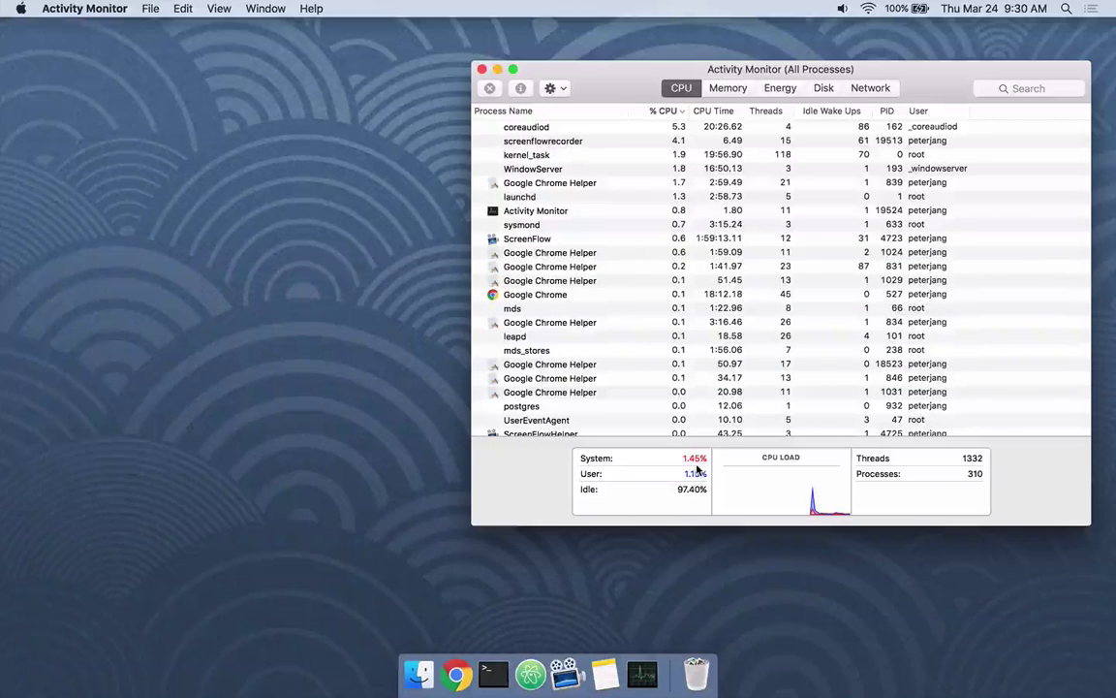
# Launch the Chess app and bring the Activity Monitor process list back to the front
pyautogui.press('F4')
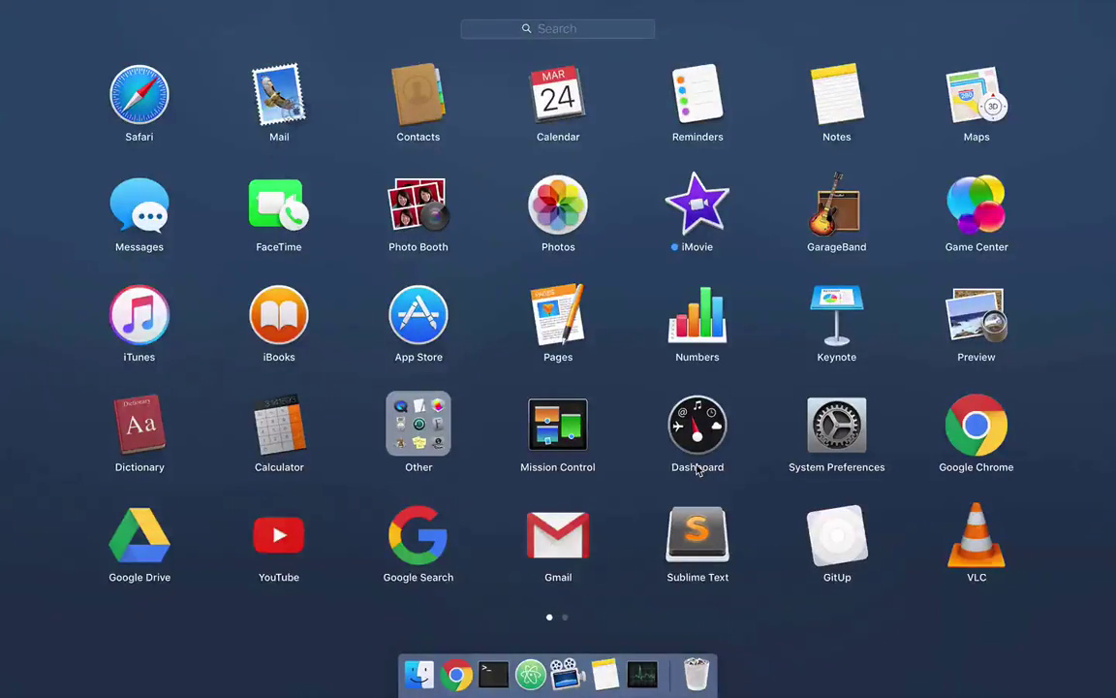
pyautogui.write('ch')
pyautogui.press('Return')
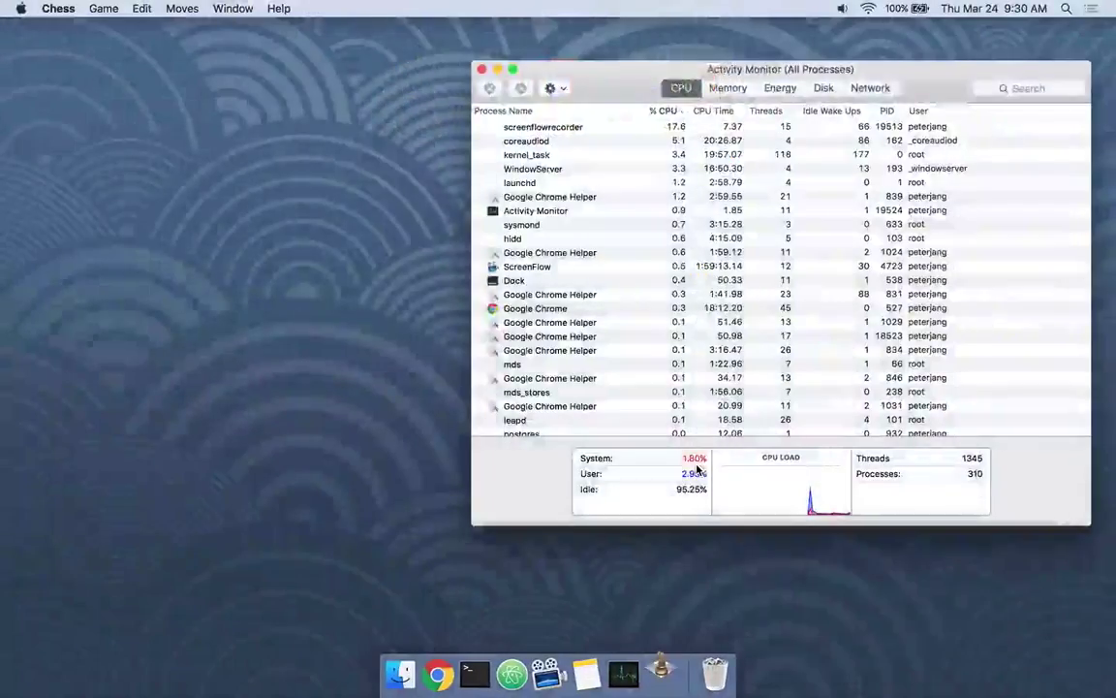
pyautogui.click(653, 110)
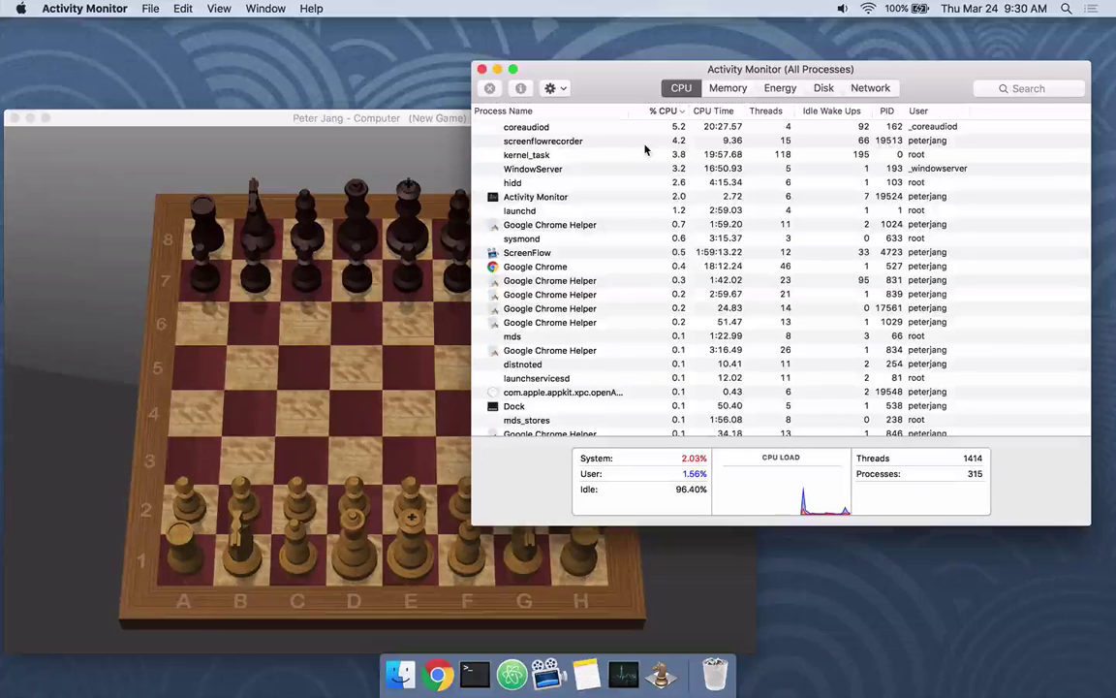
# Move the white pawn from A2 to A4 in Chess and check the chess engine's CPU usage in Activity Monitor
pyautogui.click(185, 500)
pyautogui.moveTo(184, 499); pyautogui.dragTo(191, 402)
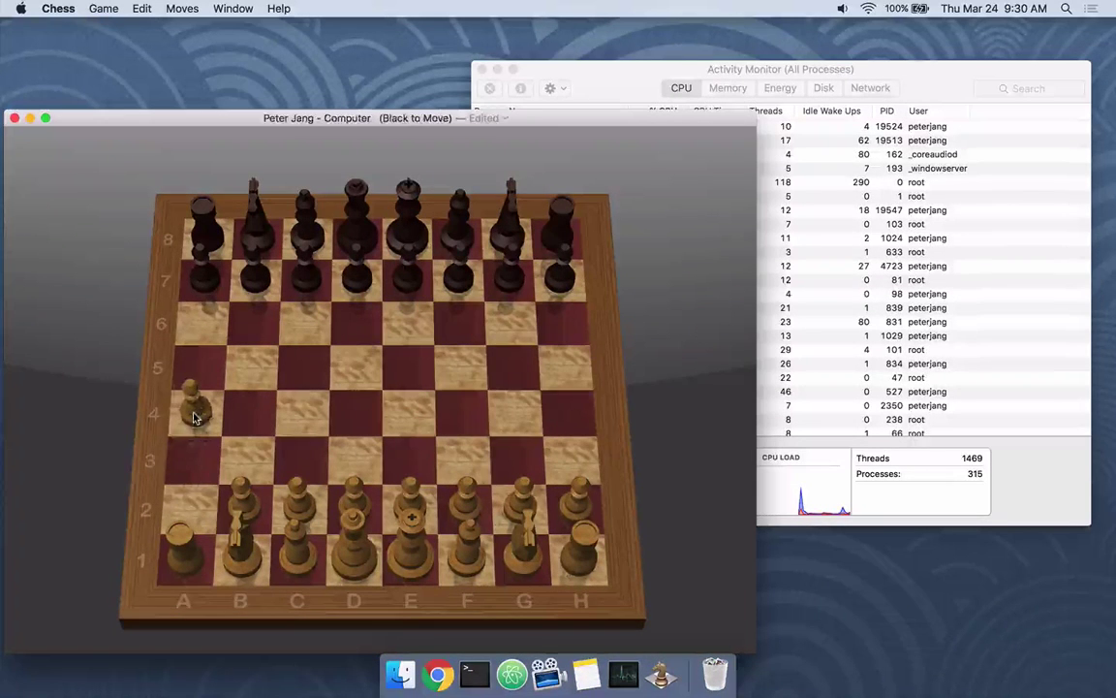
pyautogui.click(603, 70)
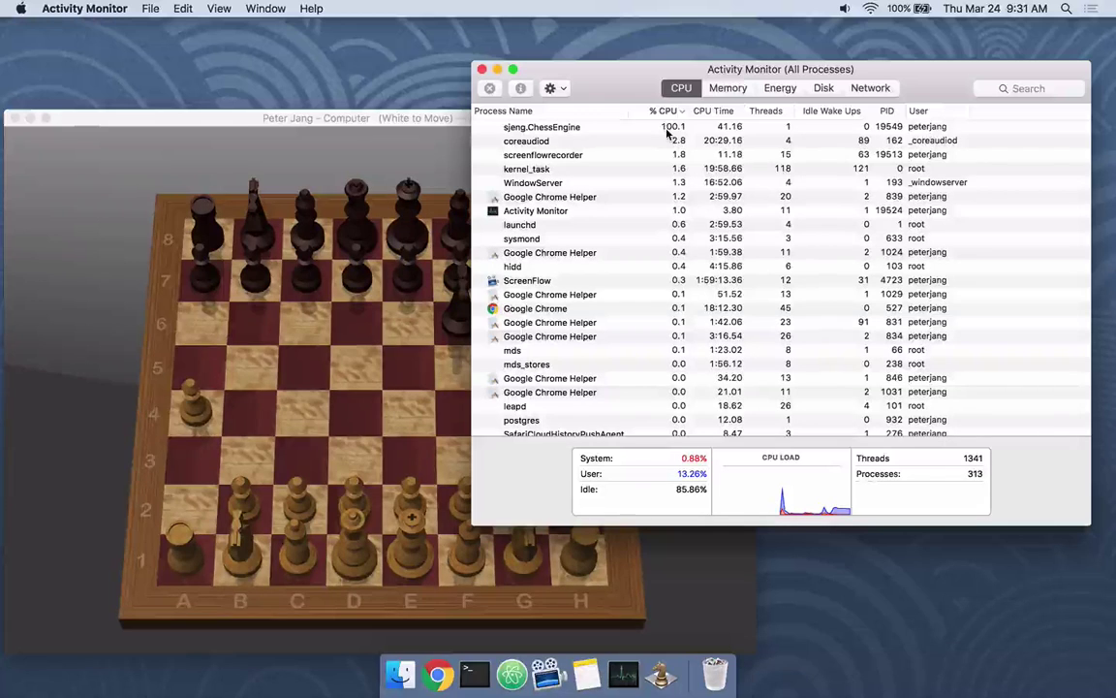
pyautogui.click(378, 354)
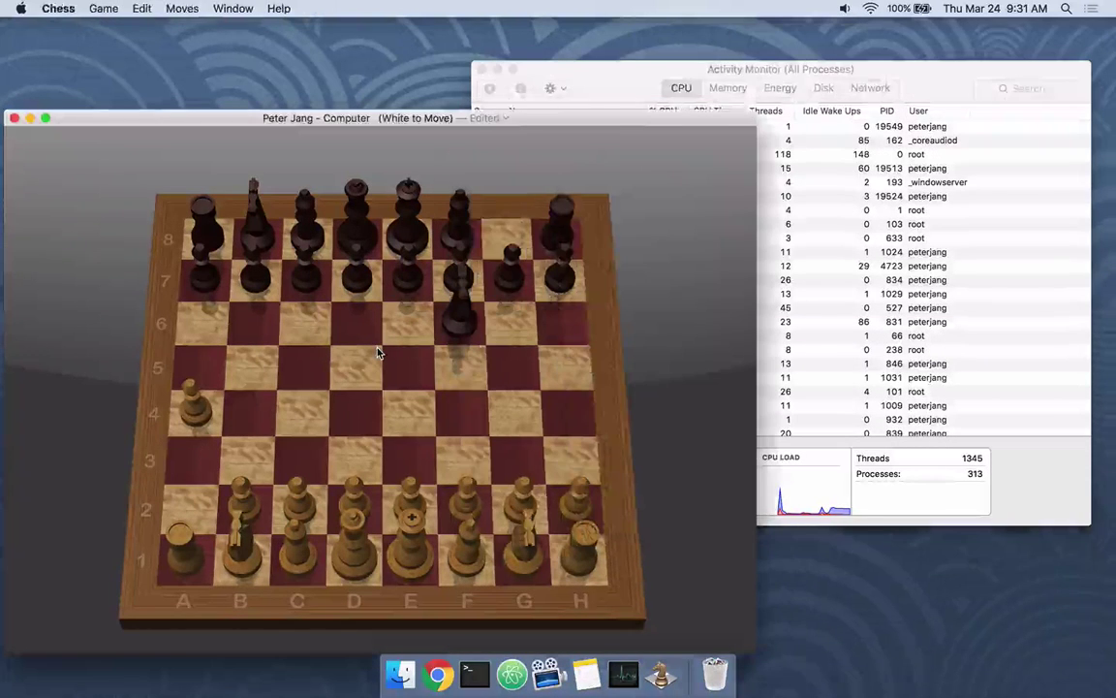
pyautogui.click(609, 71)
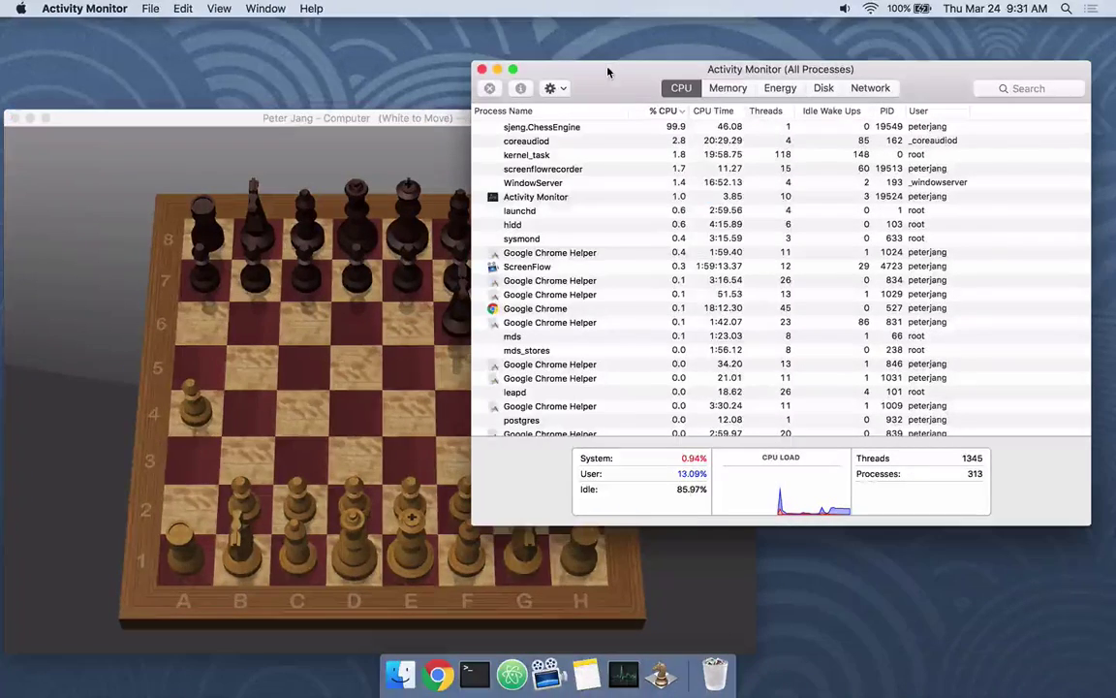
# Close the chess game without saving it and quit the Chess app
pyautogui.click(14, 118)
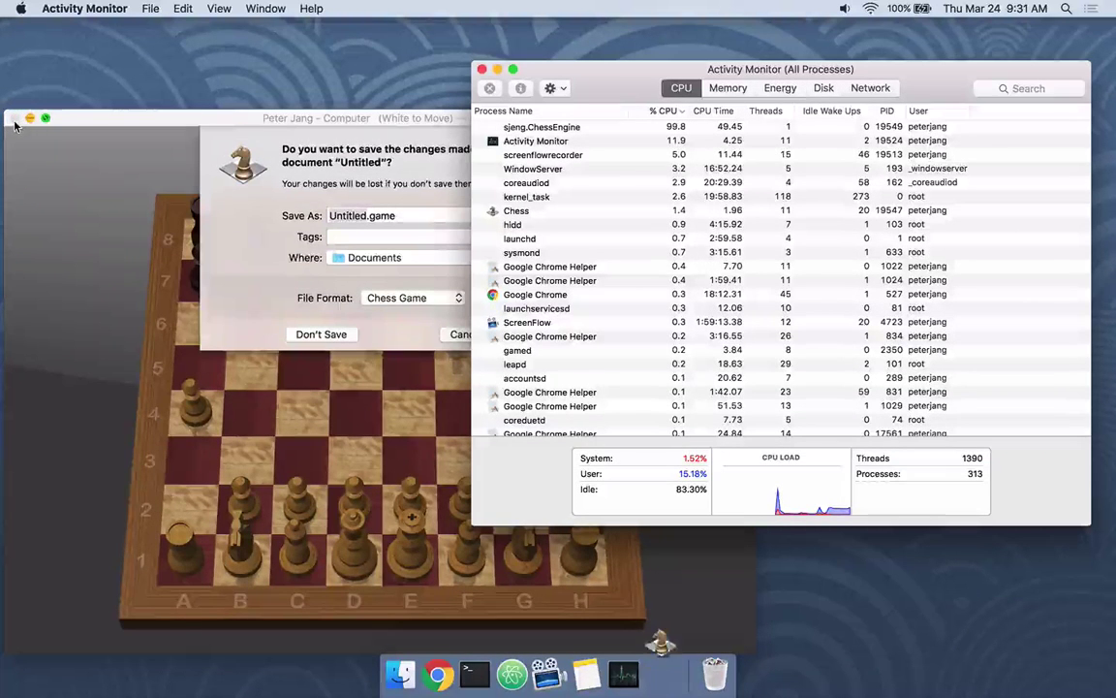
pyautogui.click(327, 334)
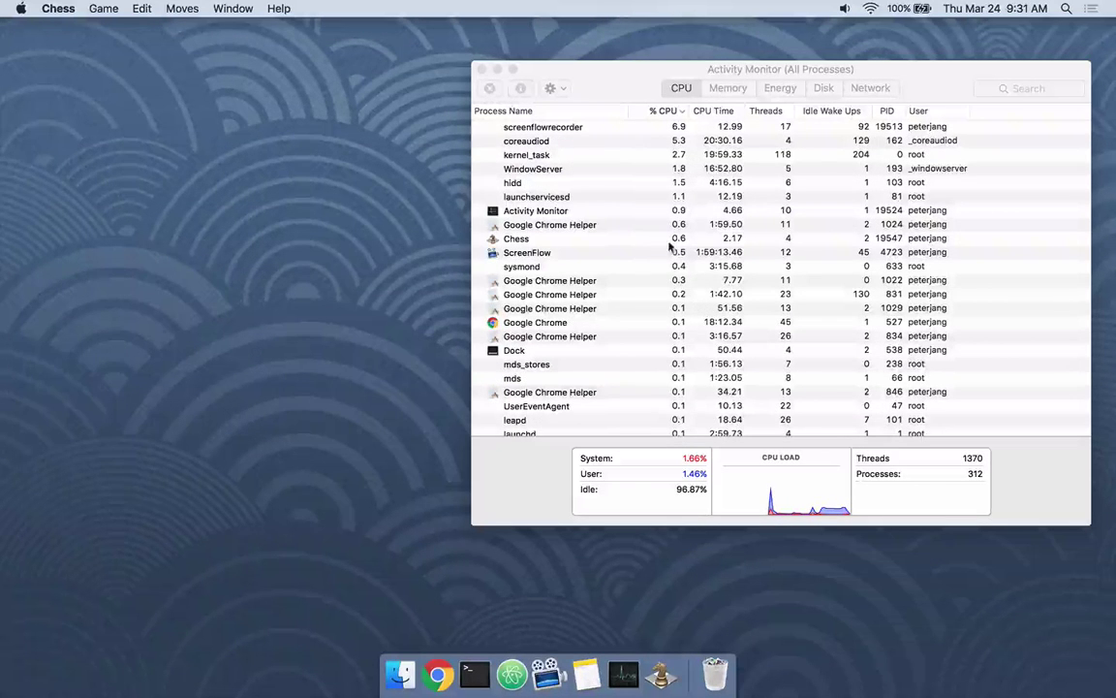
pyautogui.rightClick(663, 677)
pyautogui.click(667, 625)
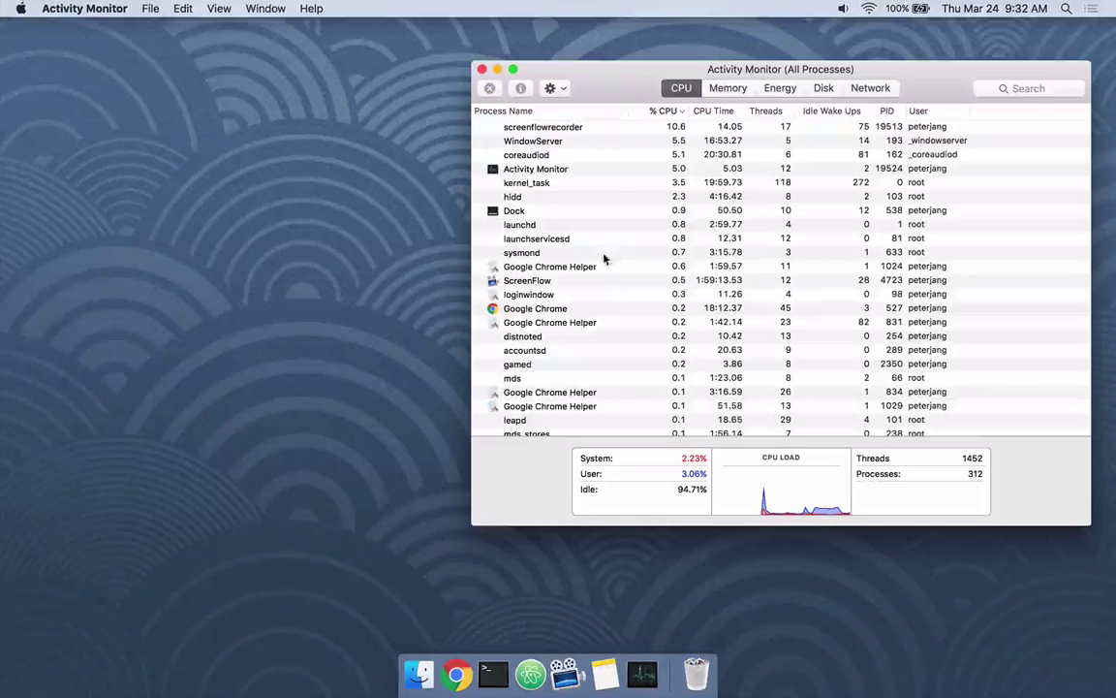
# Select the WindowServer process, and quit Activity Monitor after closing its window
pyautogui.click(599, 143)
pyautogui.click(603, 155)
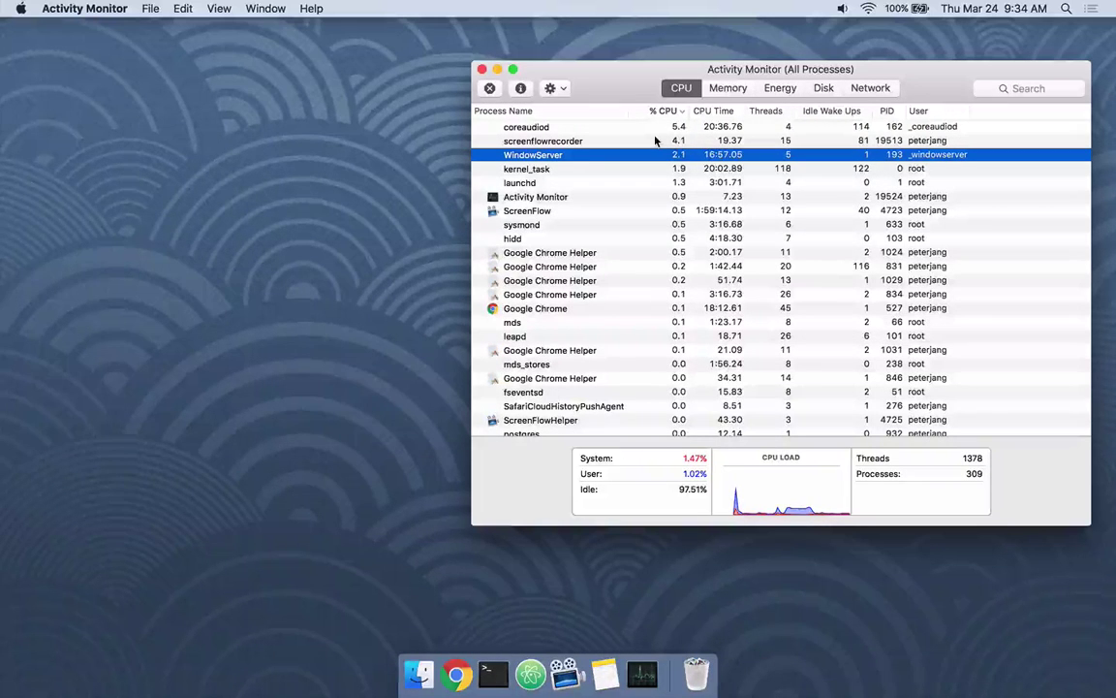
pyautogui.click(481, 69)
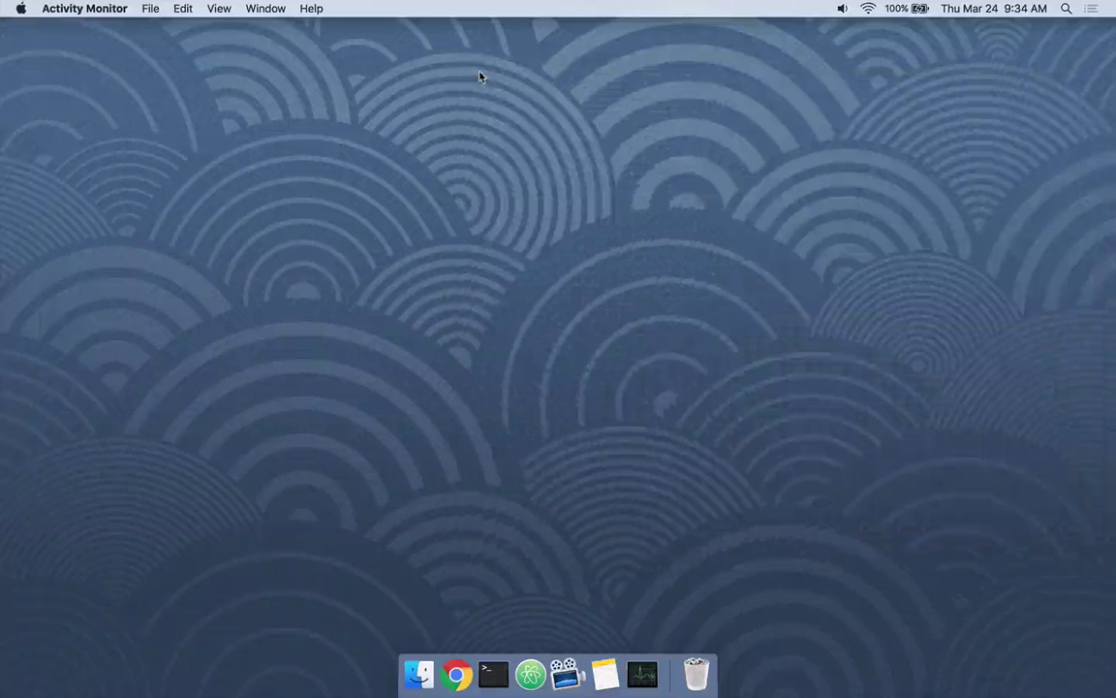
pyautogui.rightClick(642, 673)
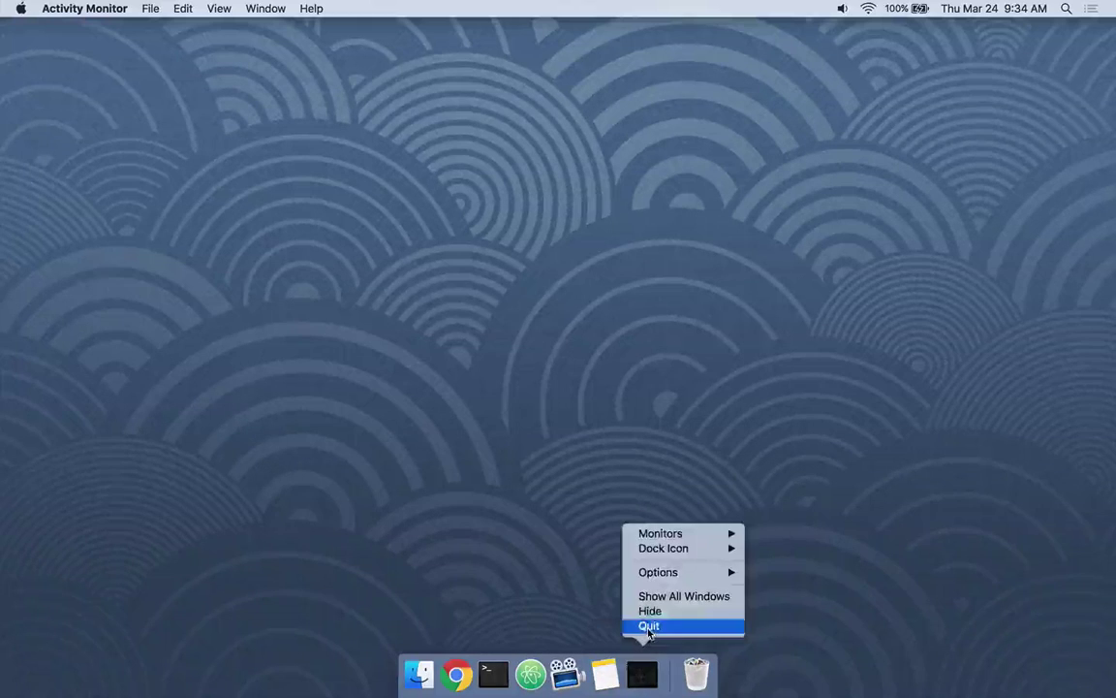
pyautogui.click(640, 626)
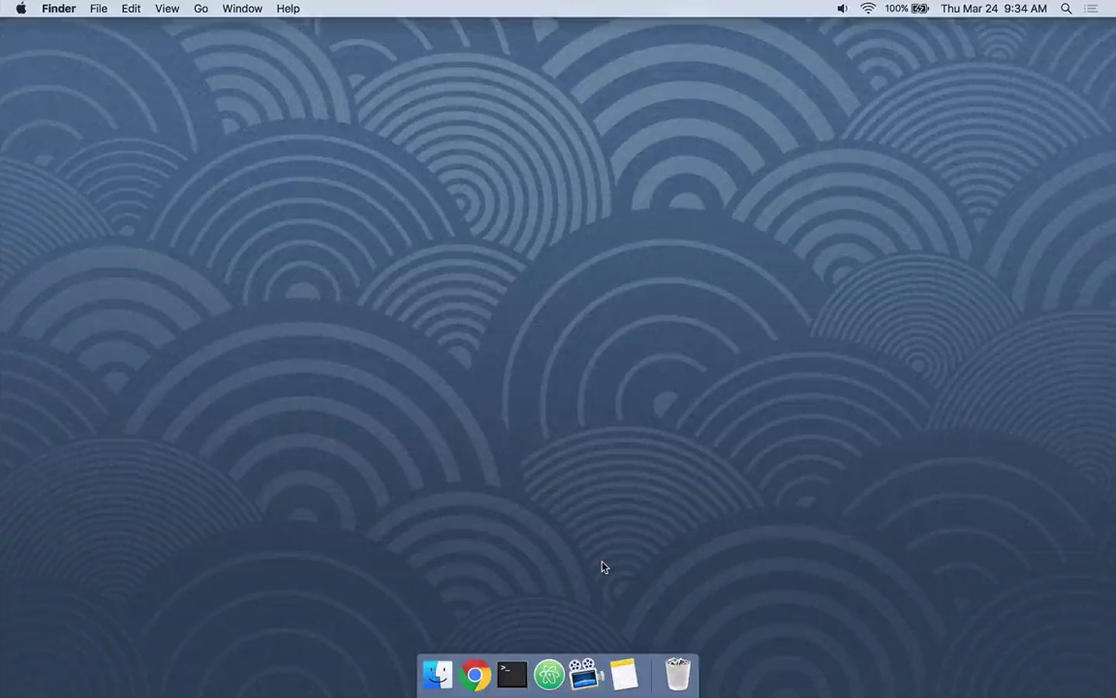
# Relaunch Activity Monitor and set it to Keep in Dock
pyautogui.press('F4')
pyautogui.write('ac')
pyautogui.press('Return')
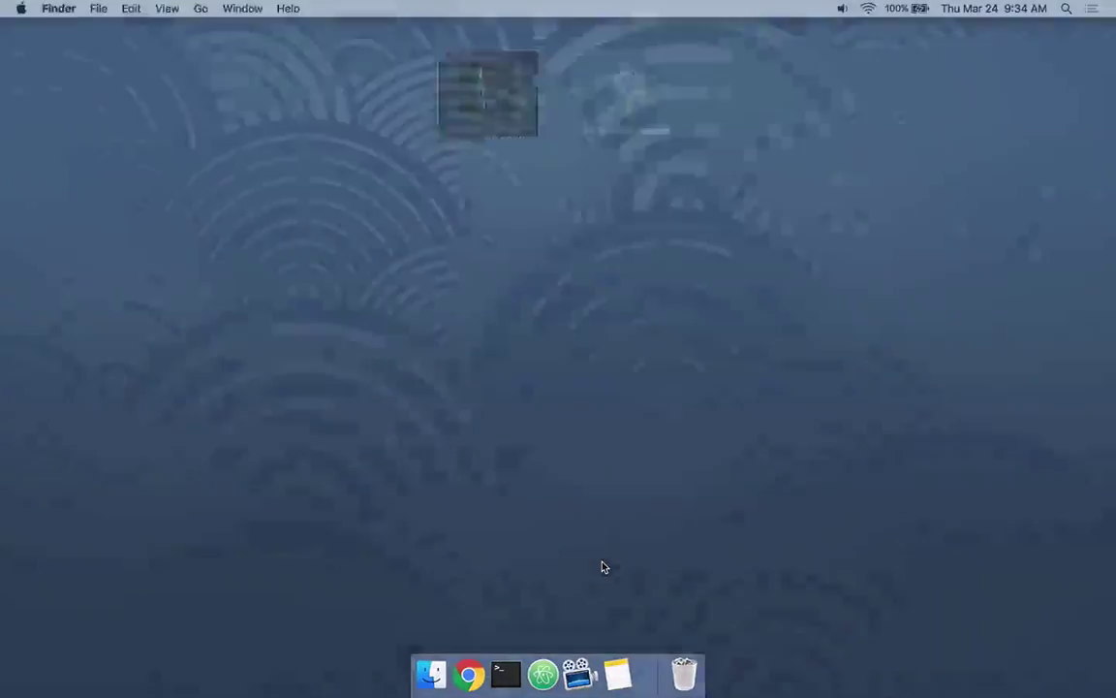
pyautogui.rightClick(642, 674)
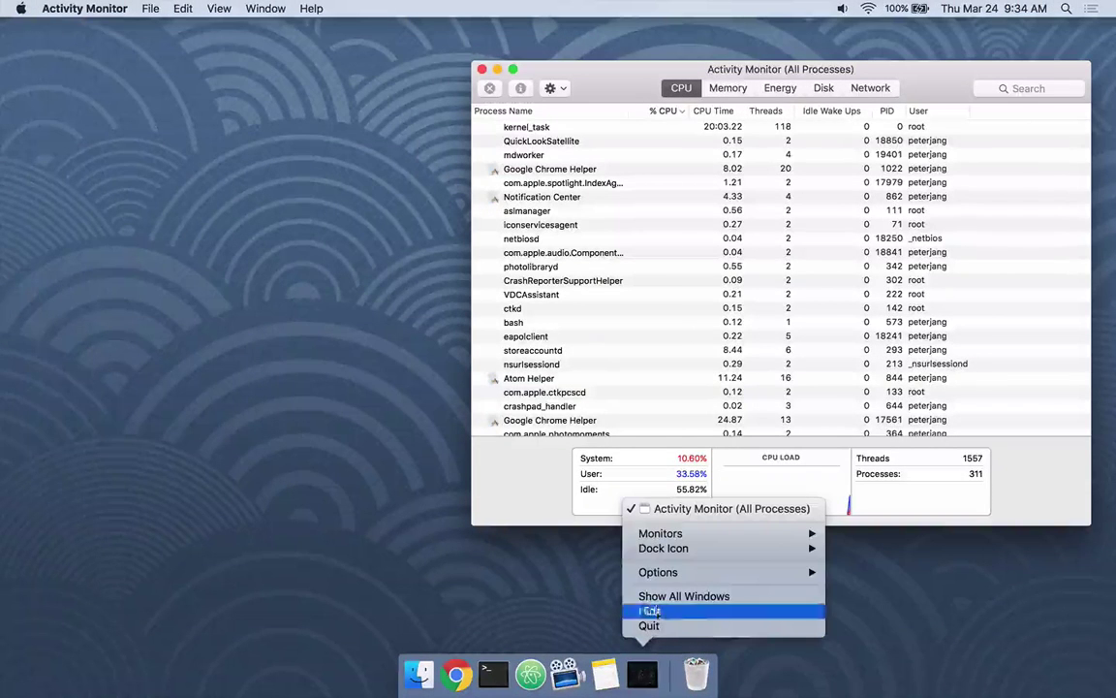
pyautogui.moveTo(765, 572)
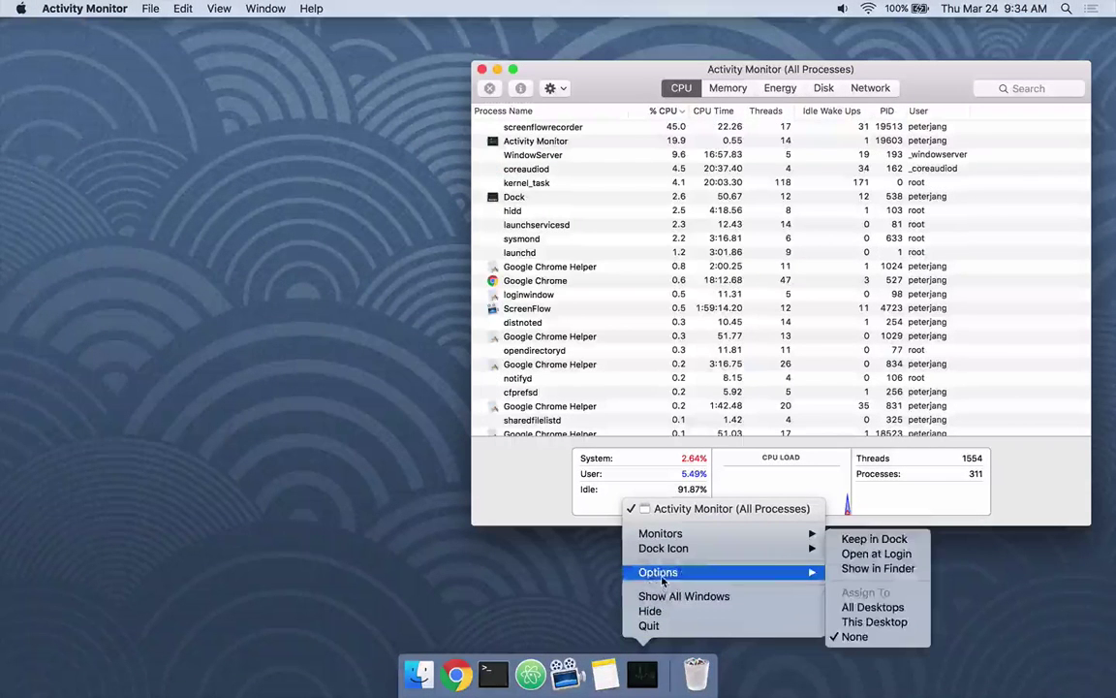
pyautogui.click(860, 540)
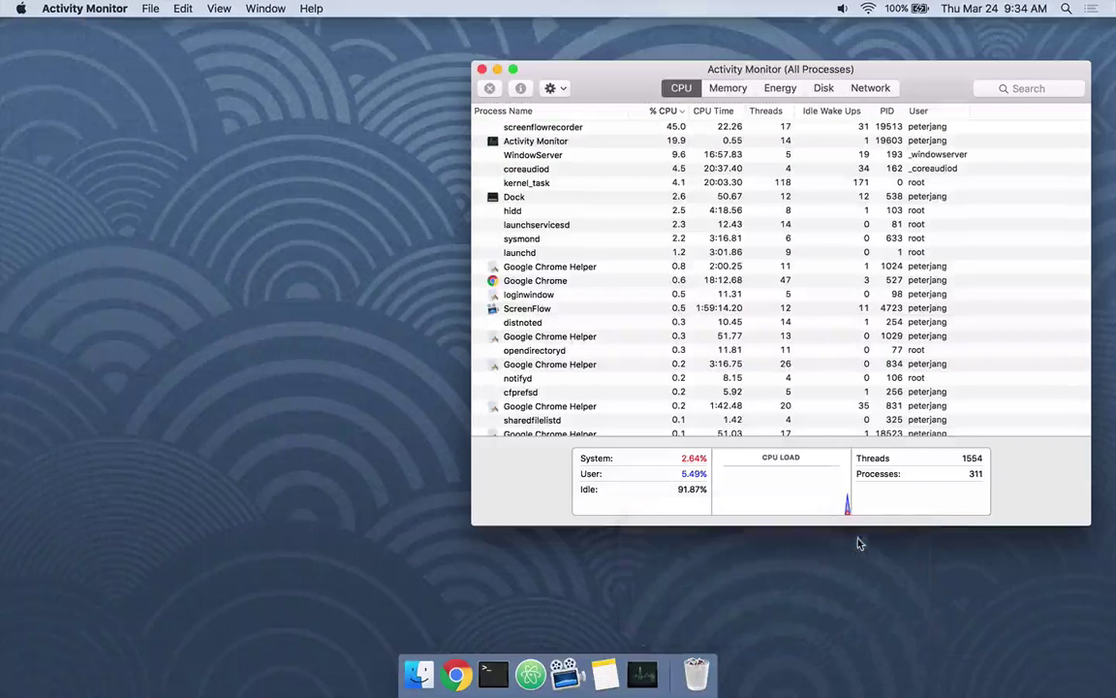
# Set Activity Monitor's Dock icon to Show CPU Usage
pyautogui.rightClick(649, 672)
pyautogui.moveTo(691, 551)
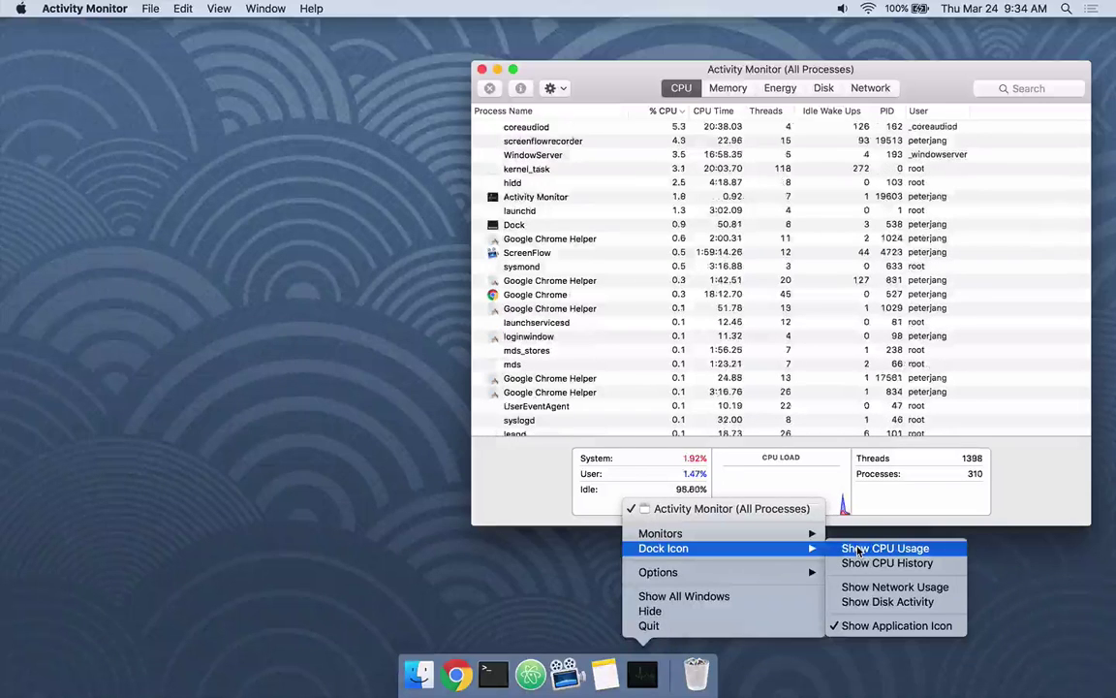
pyautogui.click(841, 550)
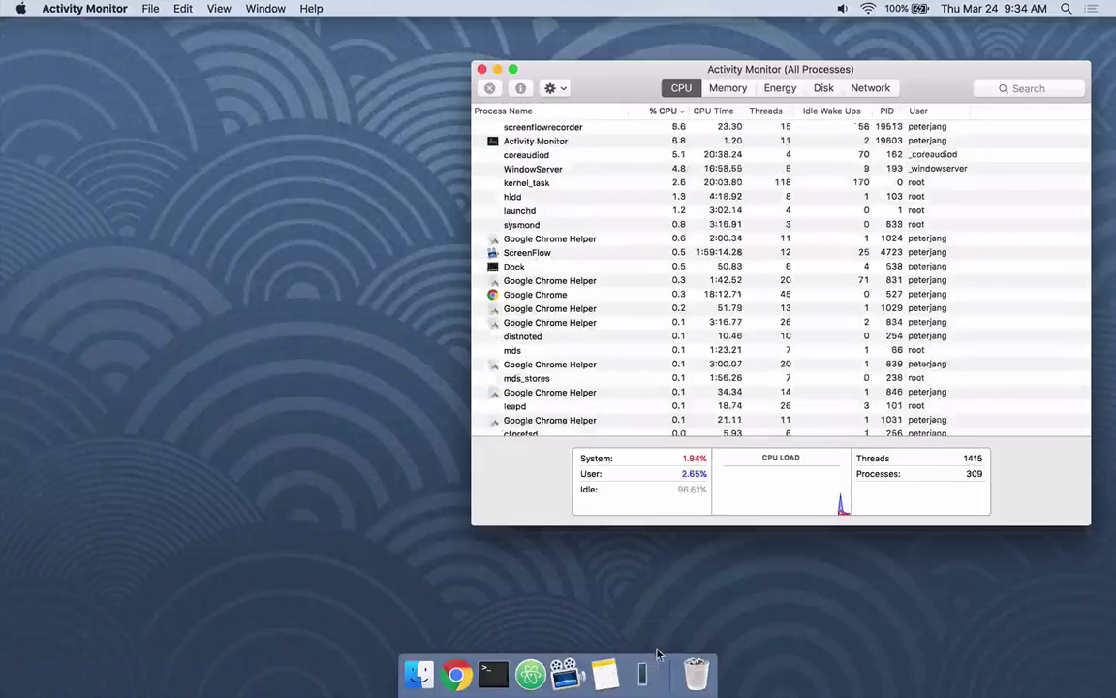
# Close the Activity Monitor window, reopen it from the Dock, and close it again
pyautogui.click(482, 68)
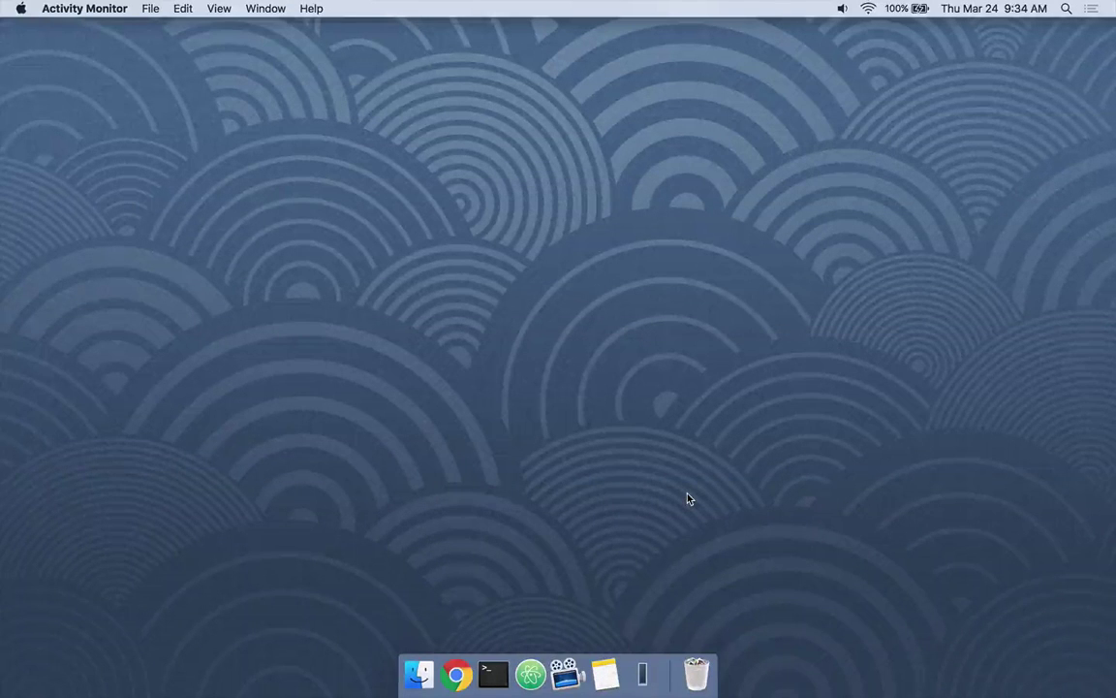
pyautogui.click(643, 674)
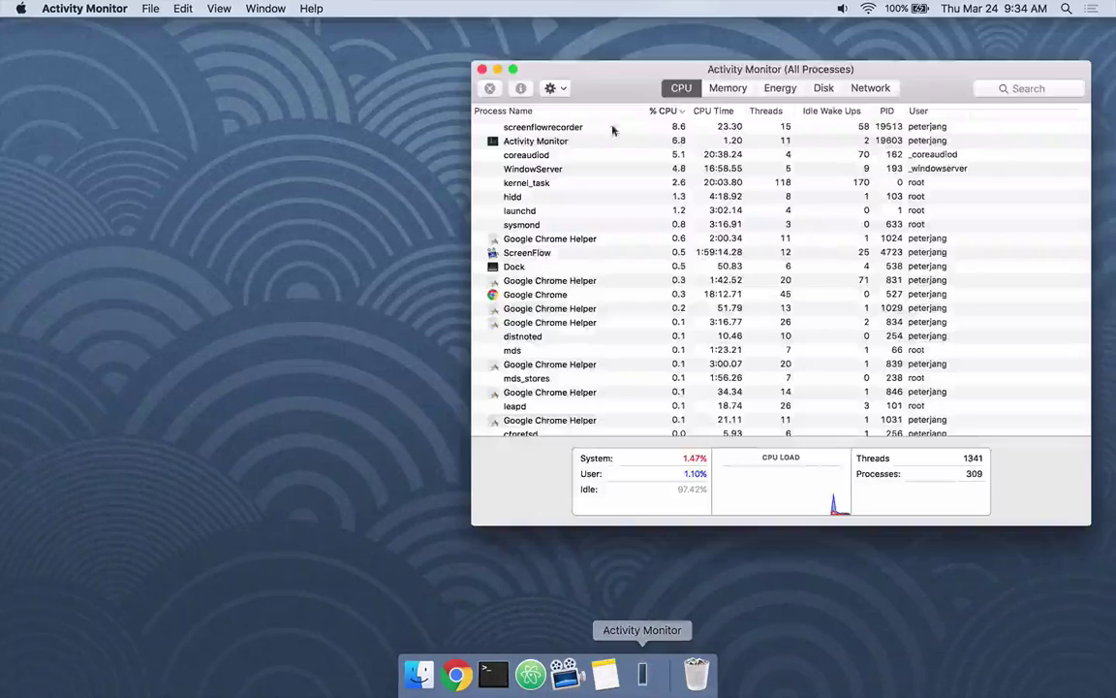
pyautogui.click(481, 69)
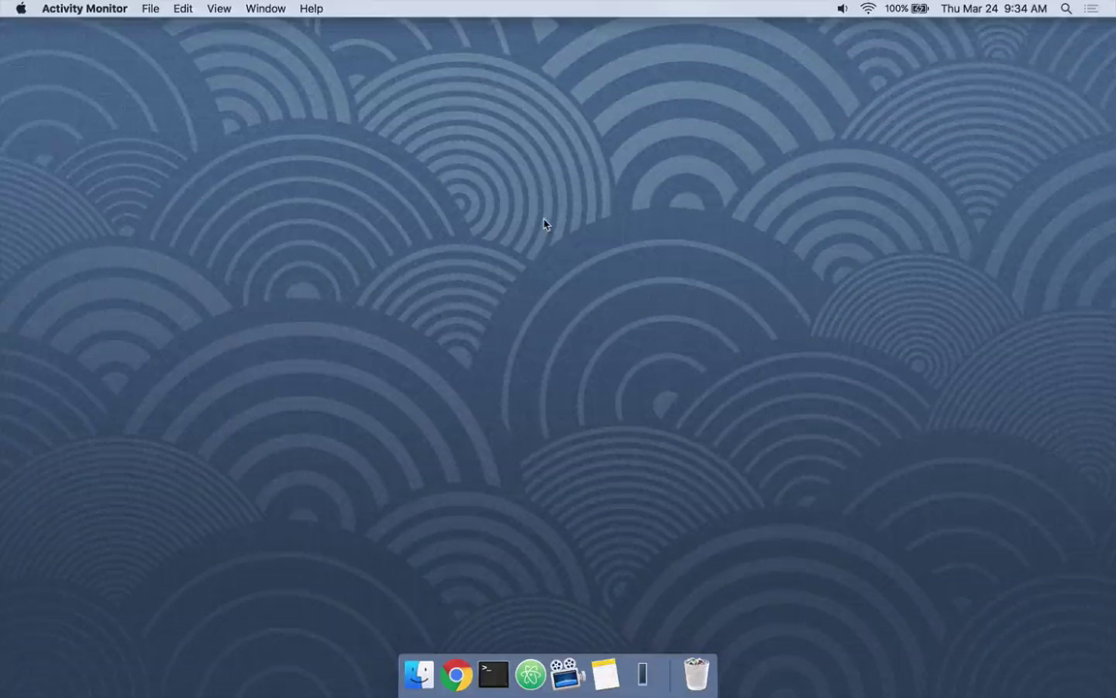